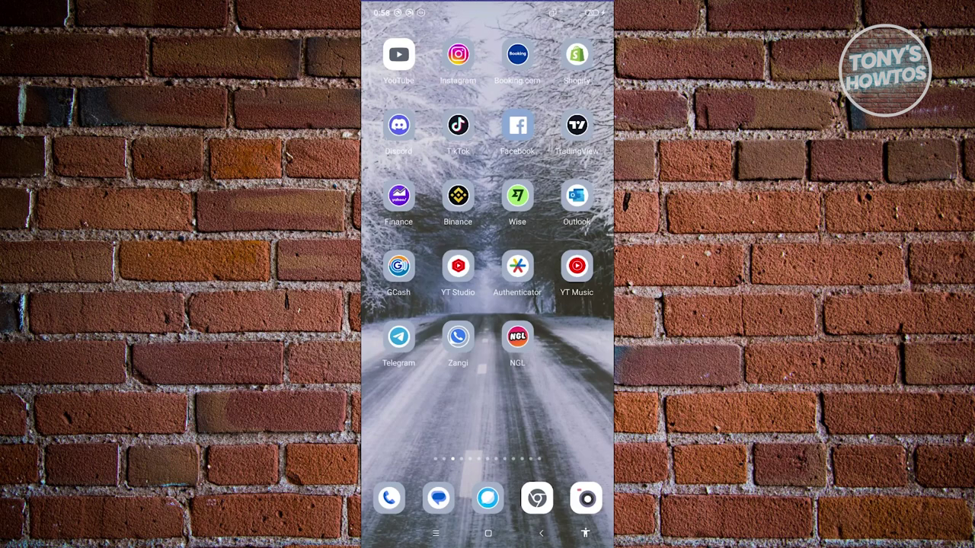
Step: Launch the Facebook app from the Android home screen to reach its news feed
click(517, 125)
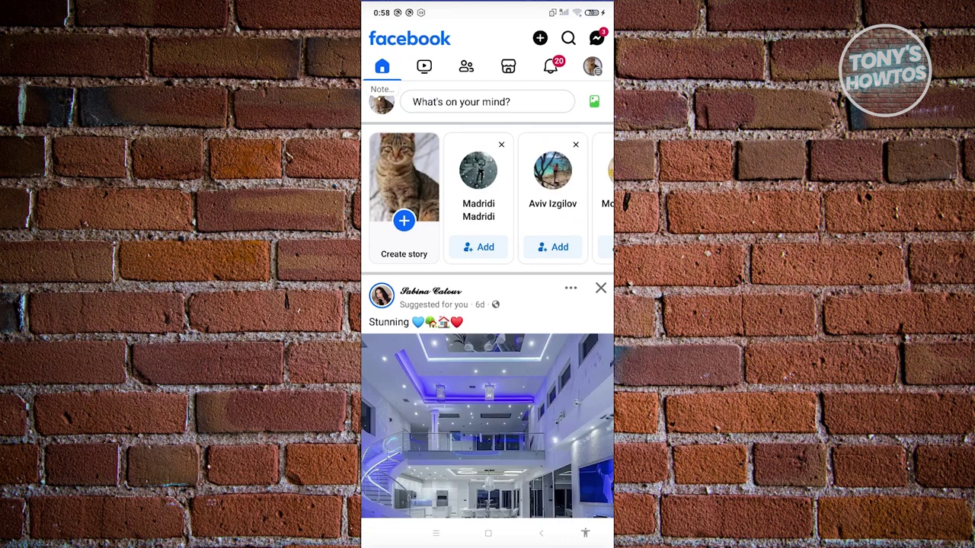
Step: Switch from the personal account to acting as the Waw Page using the menu's profile switcher
click(593, 66)
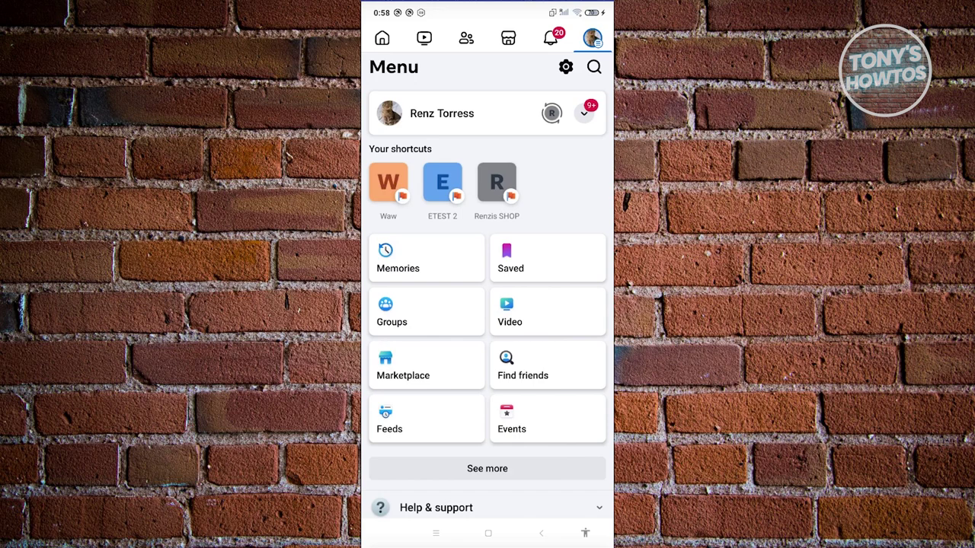
click(584, 113)
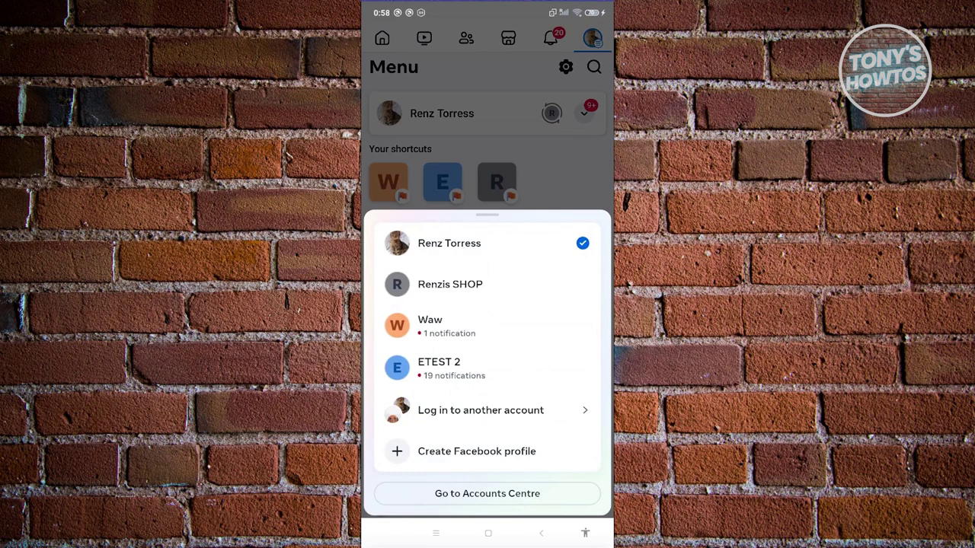
click(430, 325)
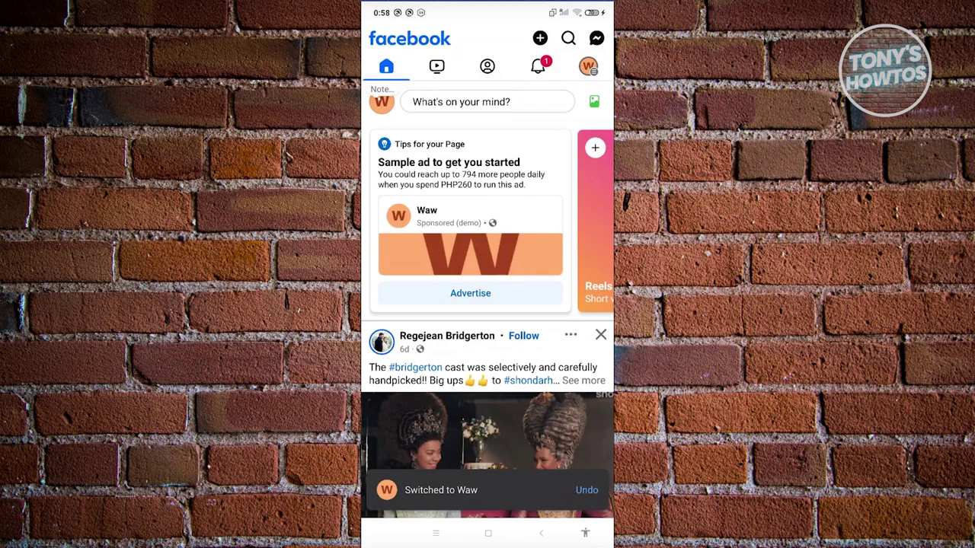
Step: Open the Waw Page's Professional dashboard and bring up its Monetisation tab
click(588, 67)
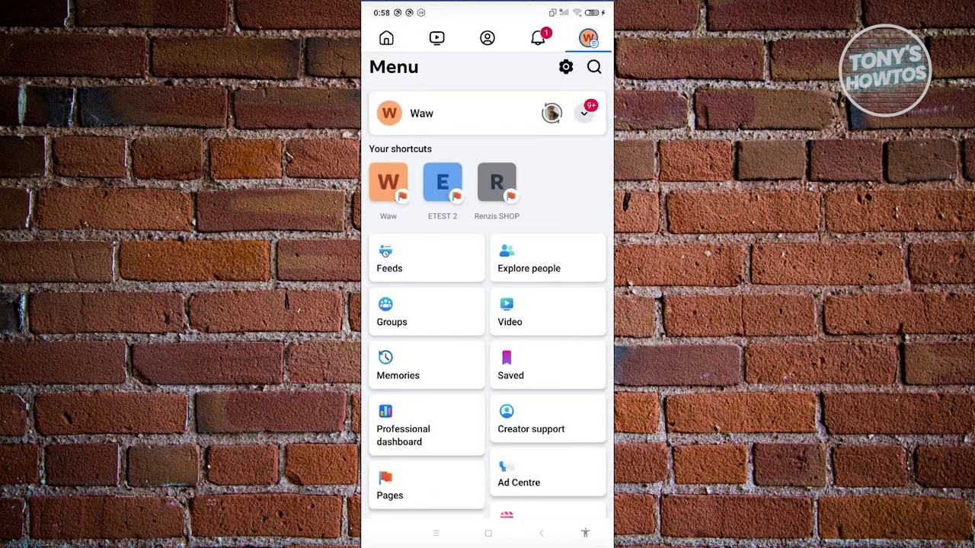
click(421, 112)
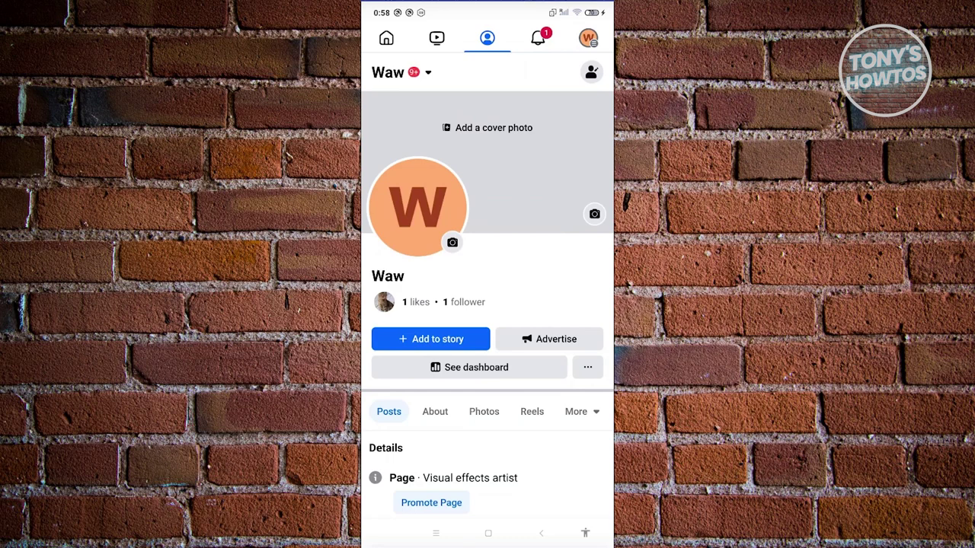
scroll(488, 305, down, 3)
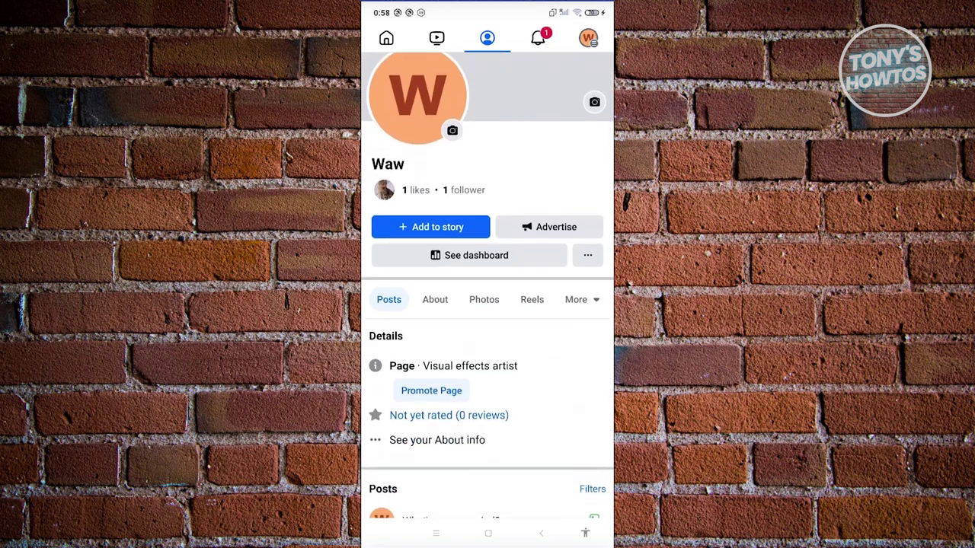
click(476, 255)
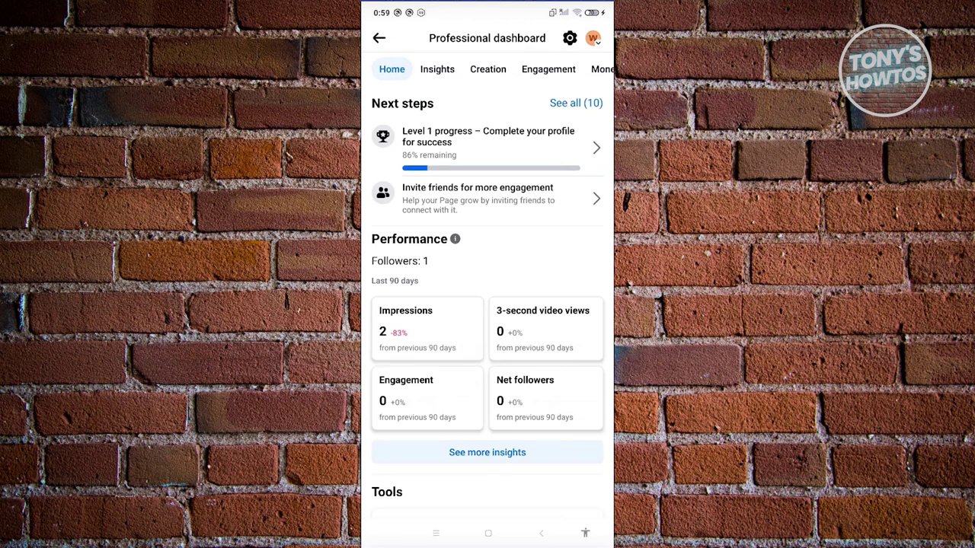
scroll(488, 69, right, 2)
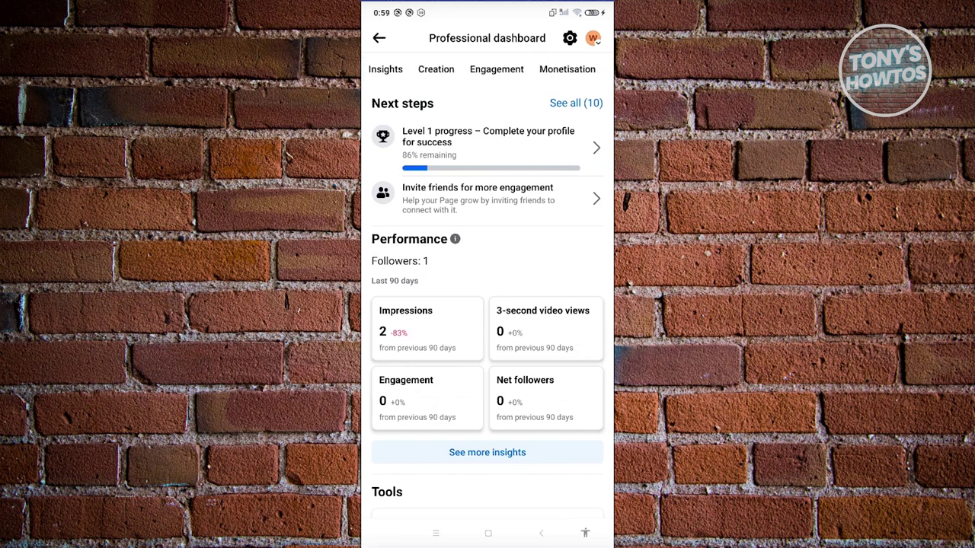
click(567, 69)
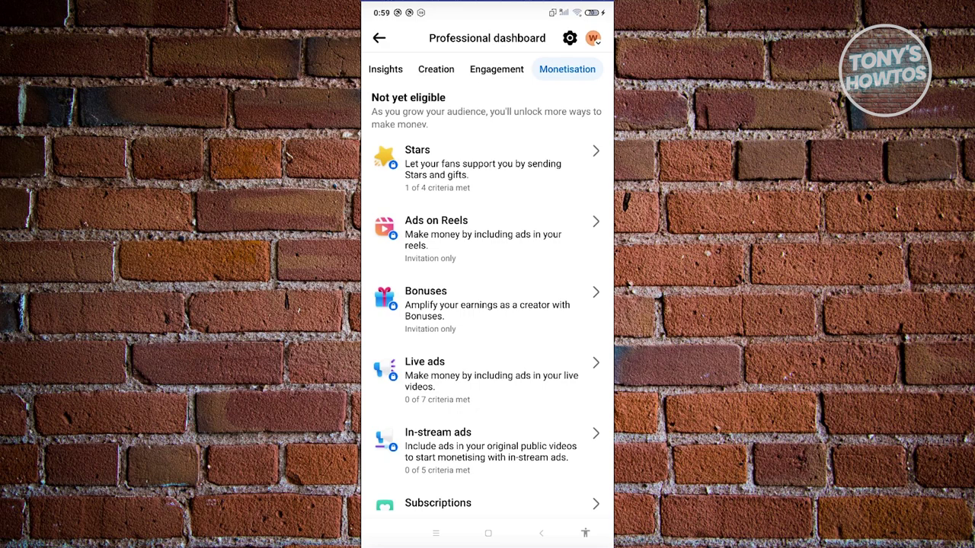
Step: Browse the Monetisation earning options and open the Stars eligibility details
scroll(487, 304, down, 2)
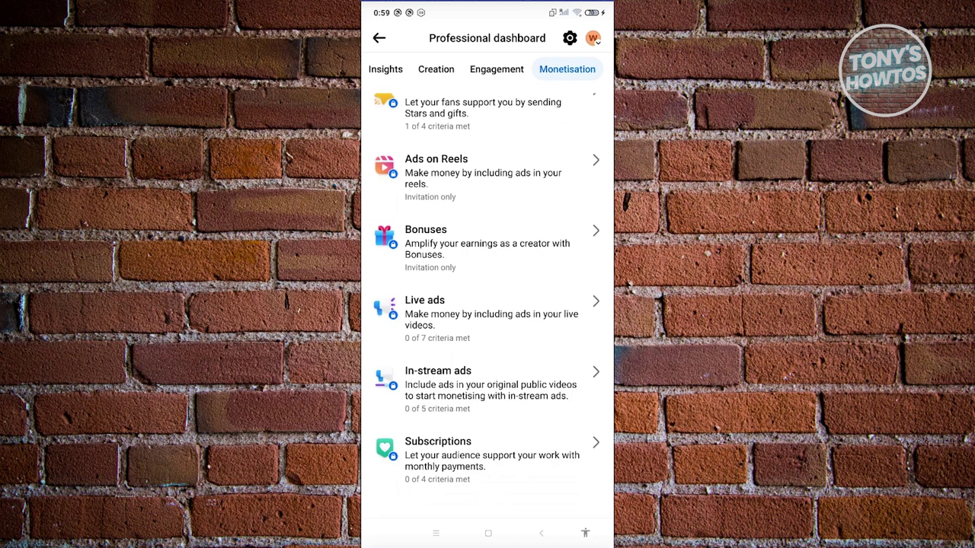
scroll(488, 252, up, 2)
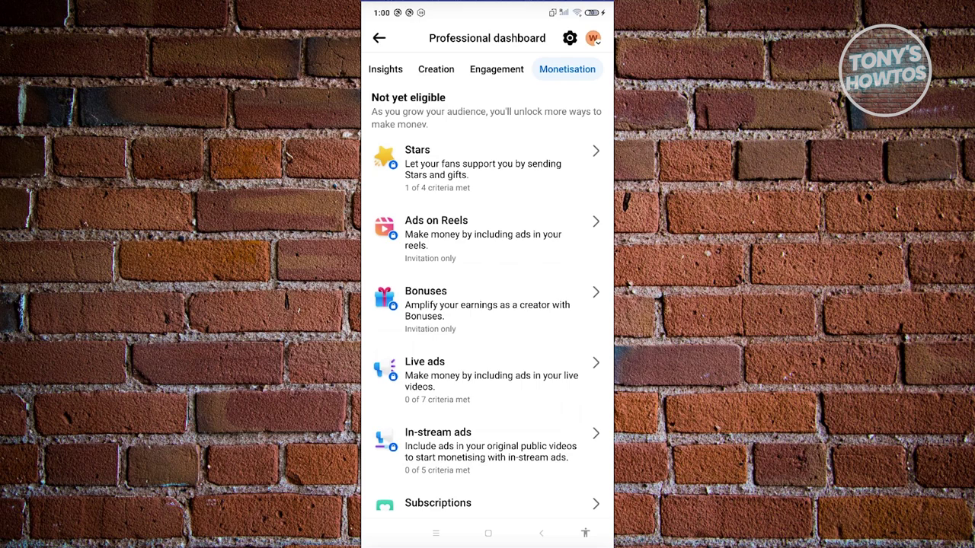
click(457, 166)
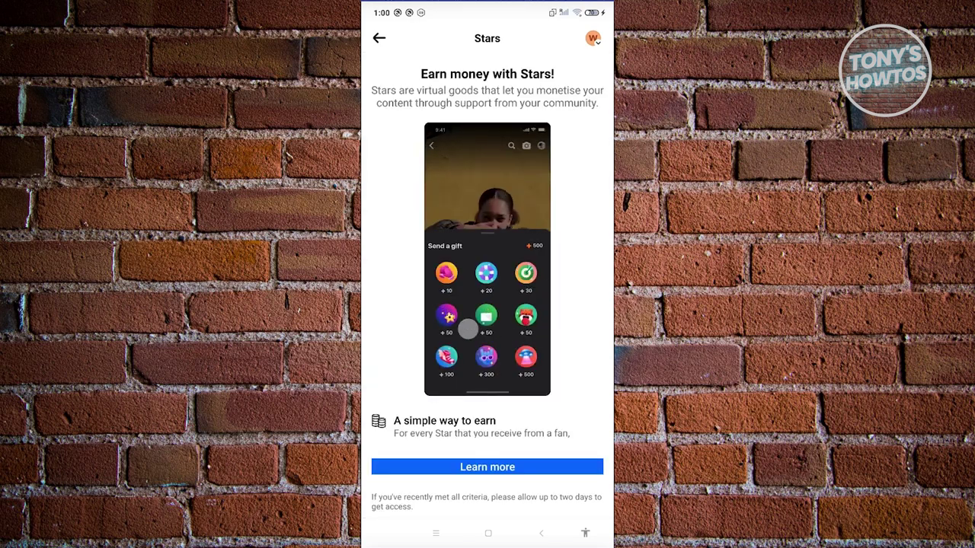
scroll(468, 327, down, 10)
scroll(488, 266, up, 10)
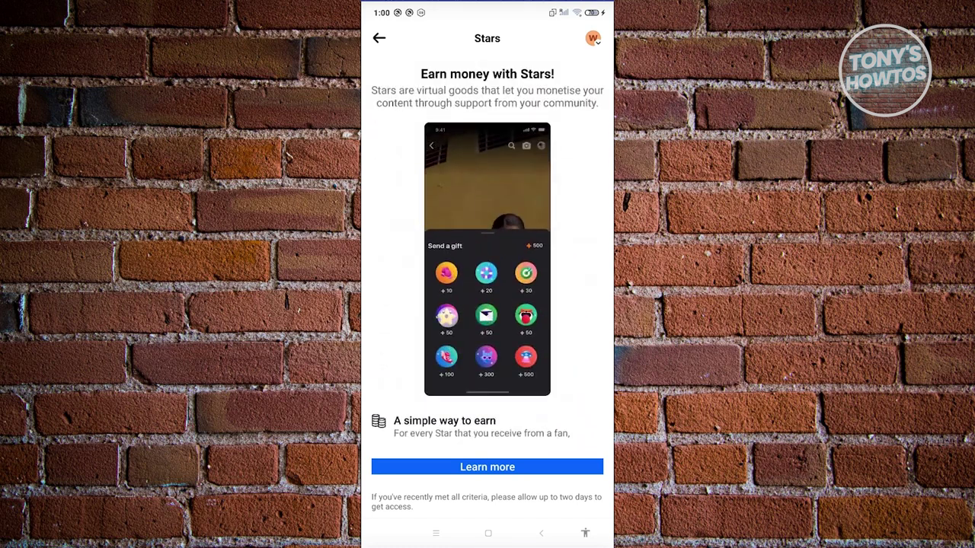
scroll(487, 266, down, 3)
scroll(487, 266, up, 3)
scroll(487, 304, down, 5)
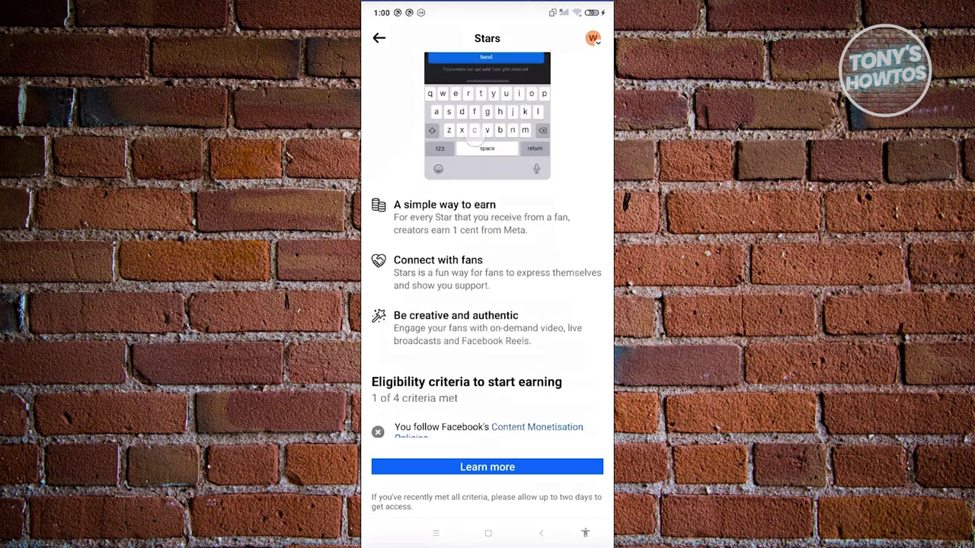
scroll(487, 304, down, 3)
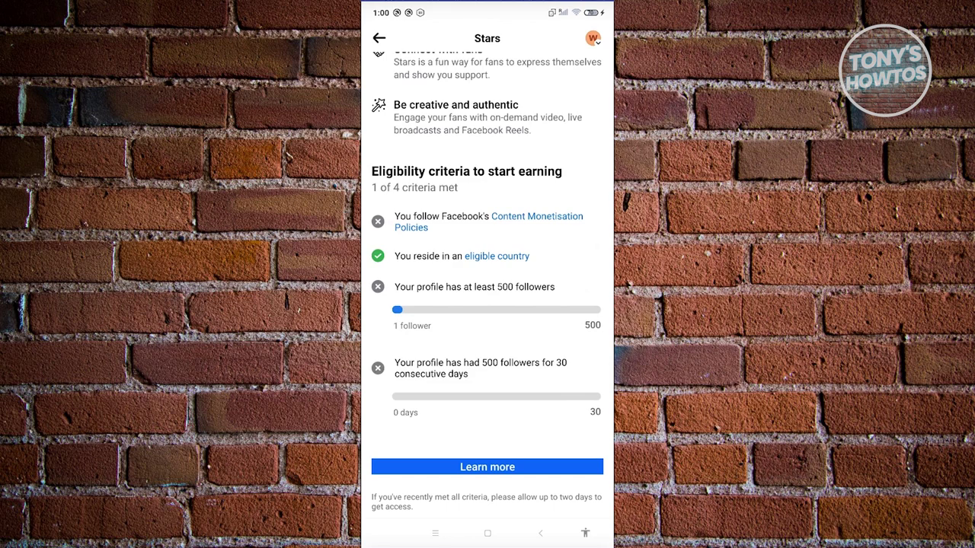
scroll(487, 274, up, 5)
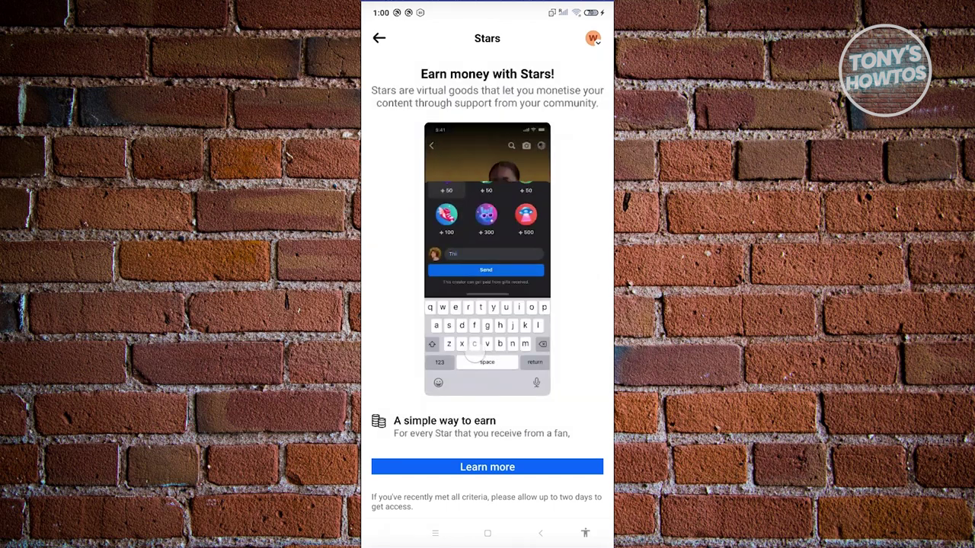
key(Escape)
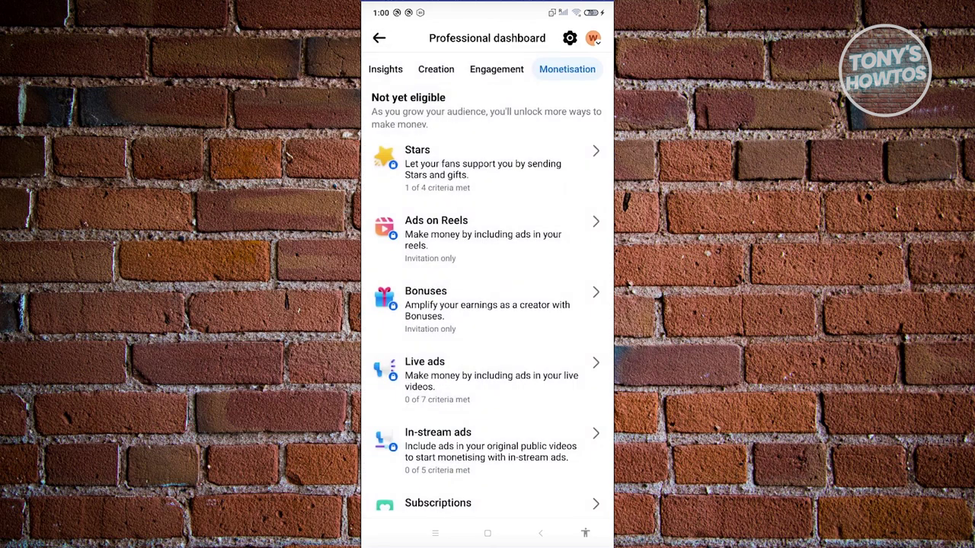
Step: Scroll the Live ads details up to its Eligibility criteria, showing 0 of 7 met
scroll(487, 304, down, 2)
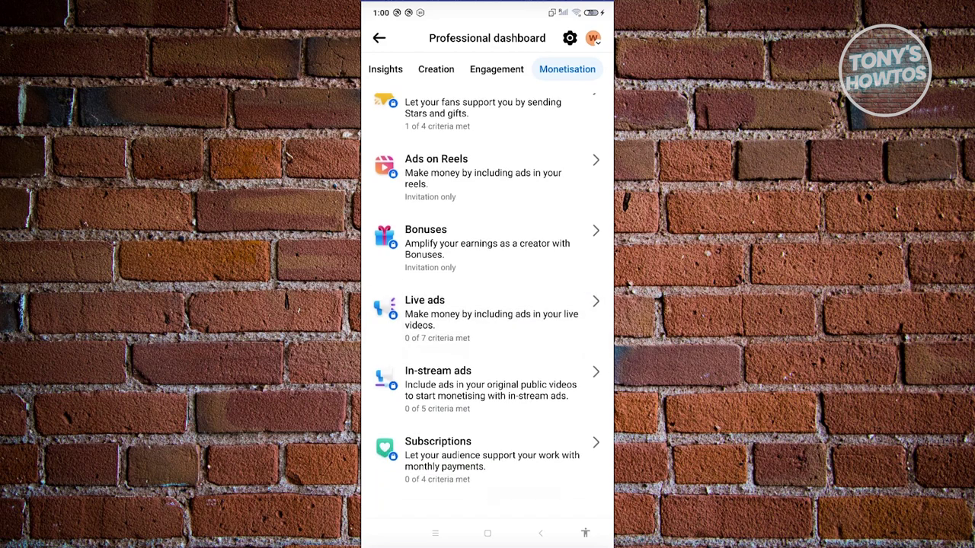
scroll(487, 305, up, 2)
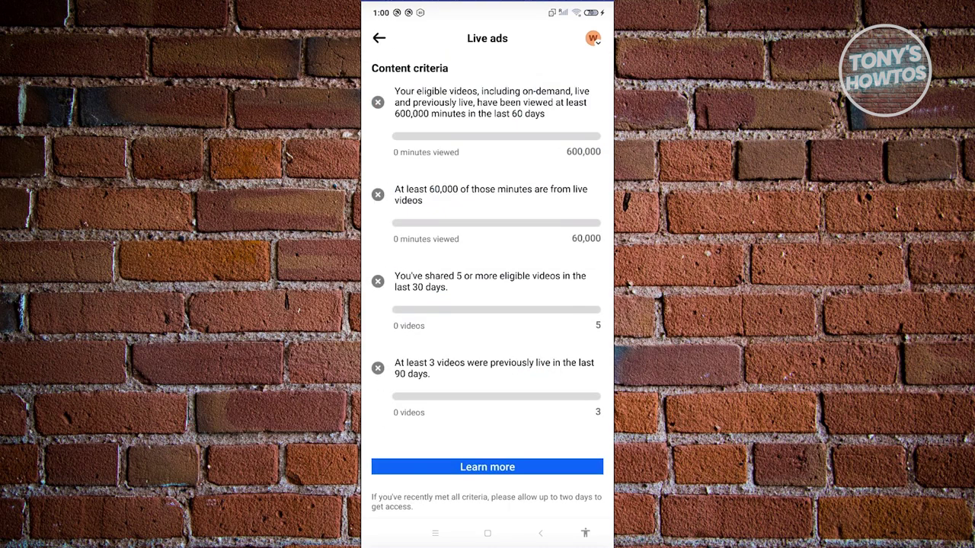
scroll(488, 274, up, 2)
scroll(487, 274, up, 1)
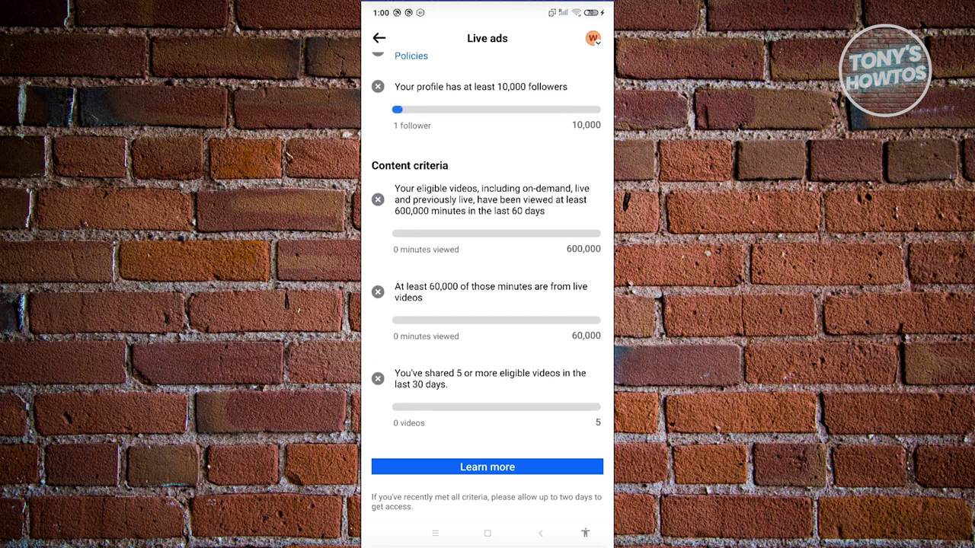
scroll(487, 274, up, 3)
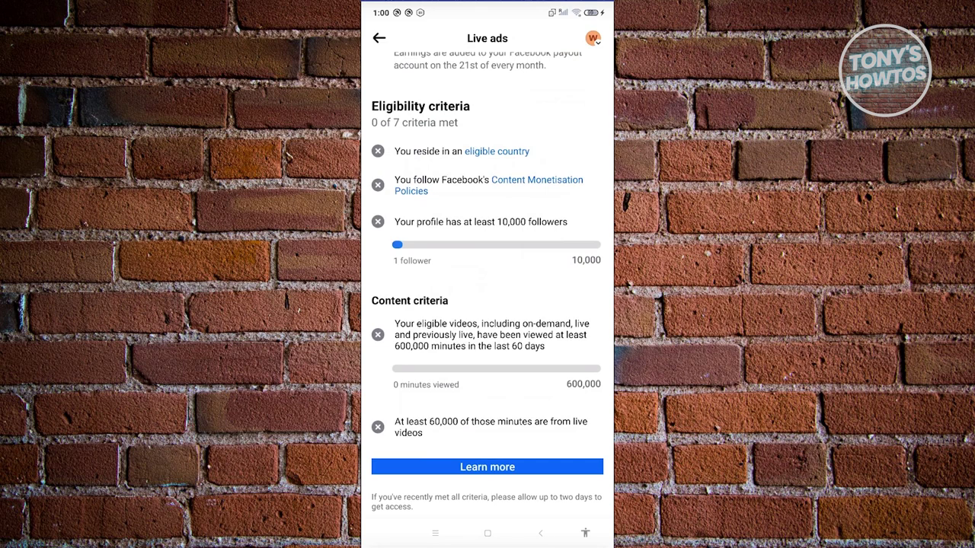
scroll(487, 274, up, 1)
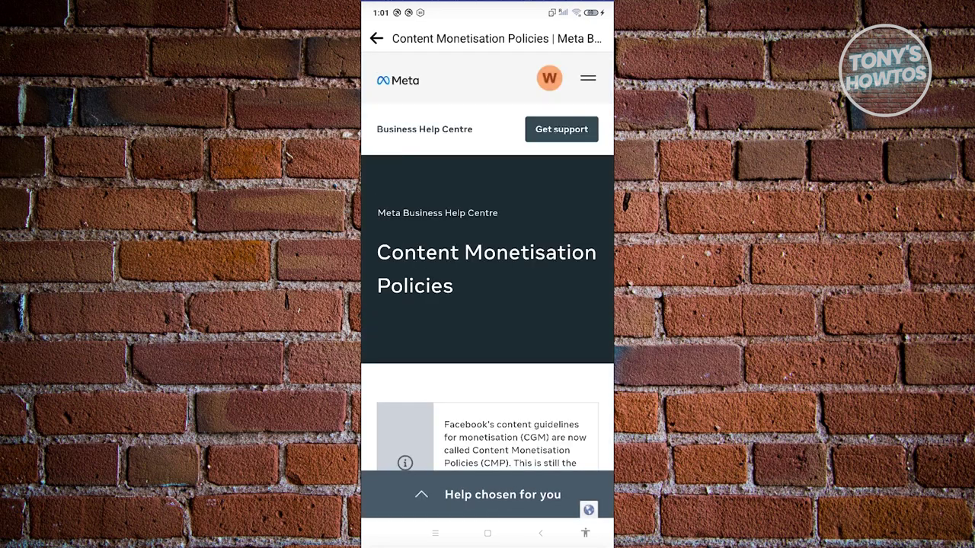
Step: Scroll through the Content Monetisation Policies page, then go back to the Live ads eligibility criteria
scroll(487, 304, down, 5)
scroll(488, 305, down, 5)
scroll(488, 305, down, 5)
scroll(487, 304, down, 5)
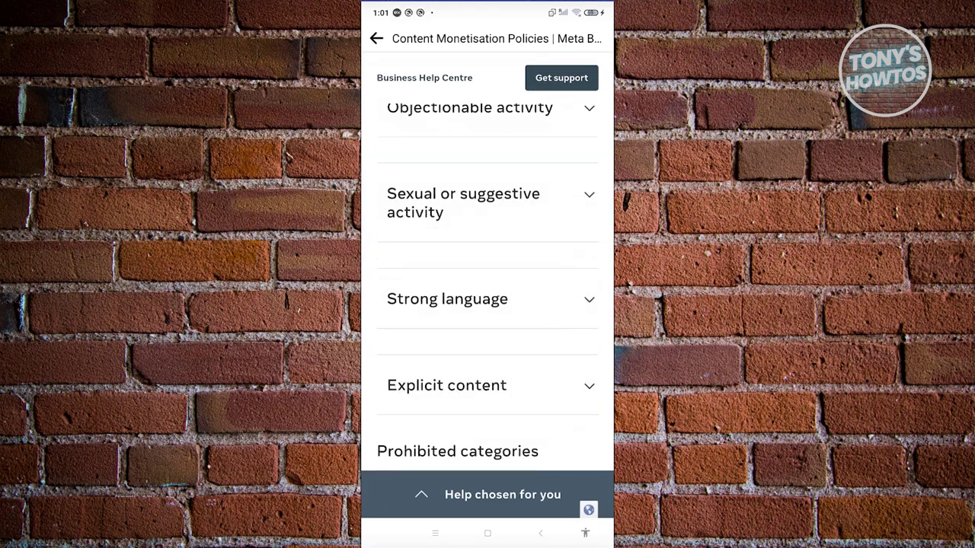
scroll(488, 304, down, 5)
click(376, 38)
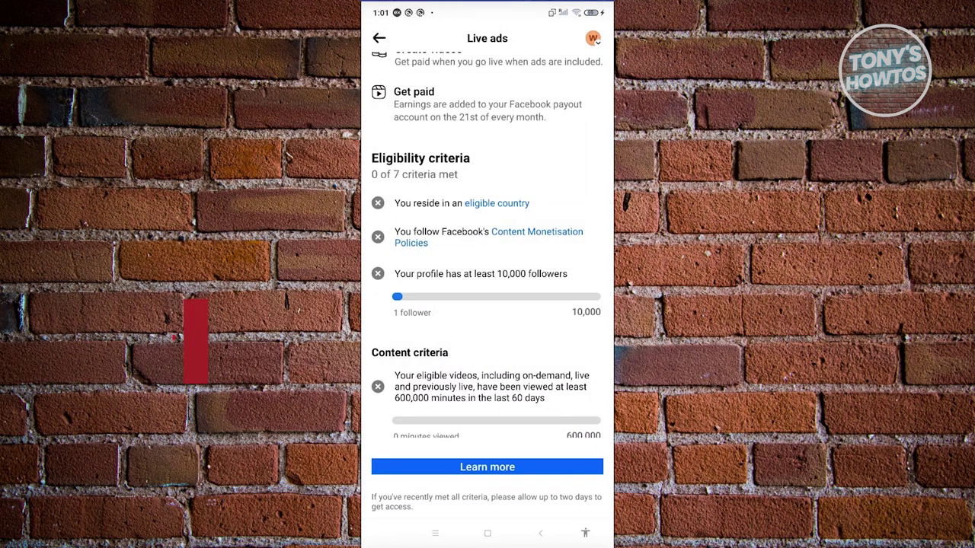